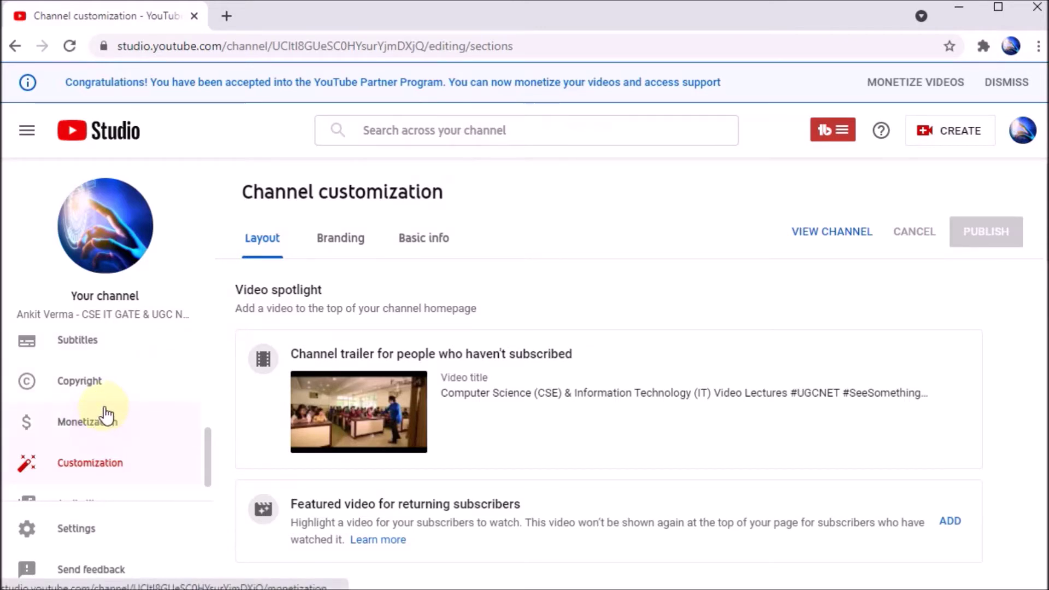
Open the channel's content page and view the list of uploaded videos.
scroll(98, 415, up, 2)
scroll(84, 385, up, 2)
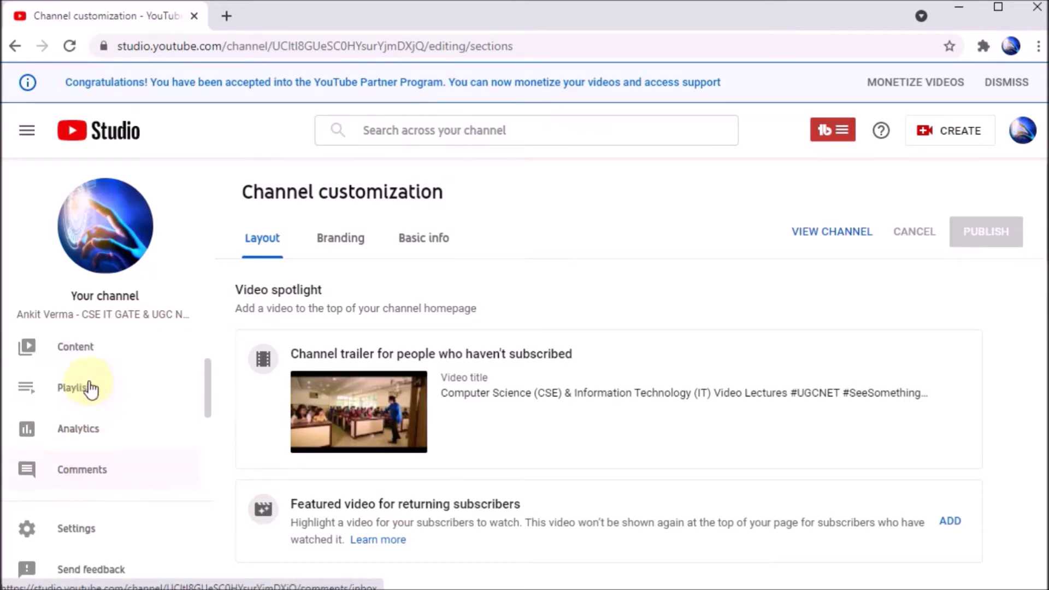
click(77, 359)
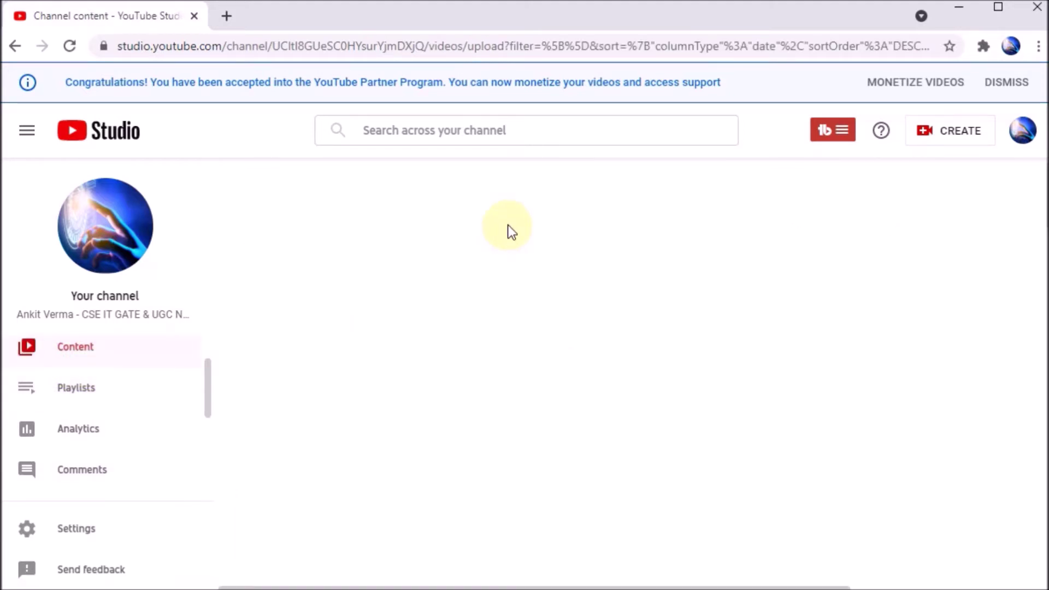
scroll(533, 246, down, 2)
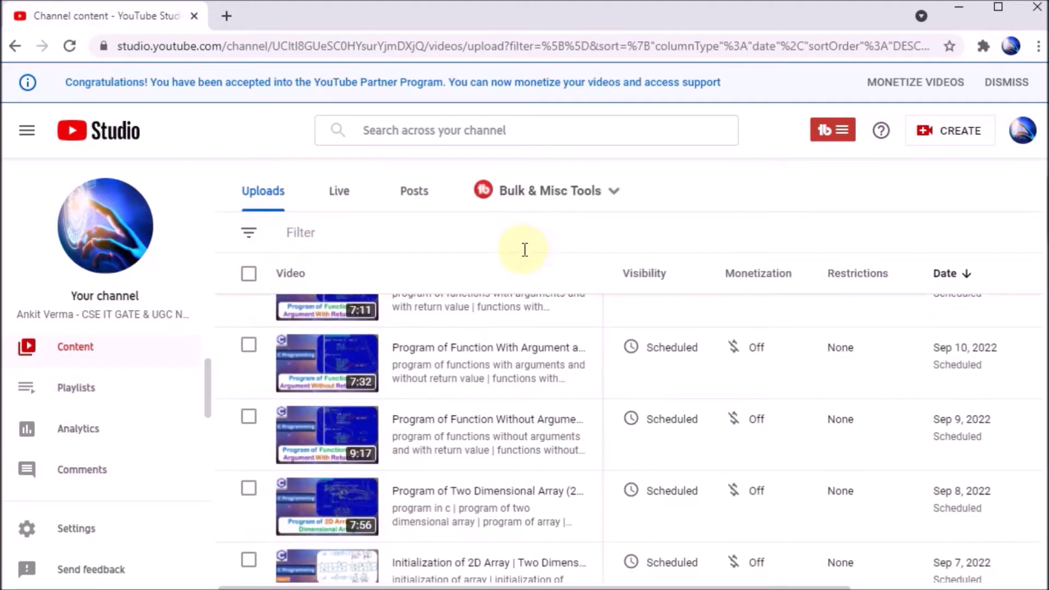
scroll(562, 368, up, 3)
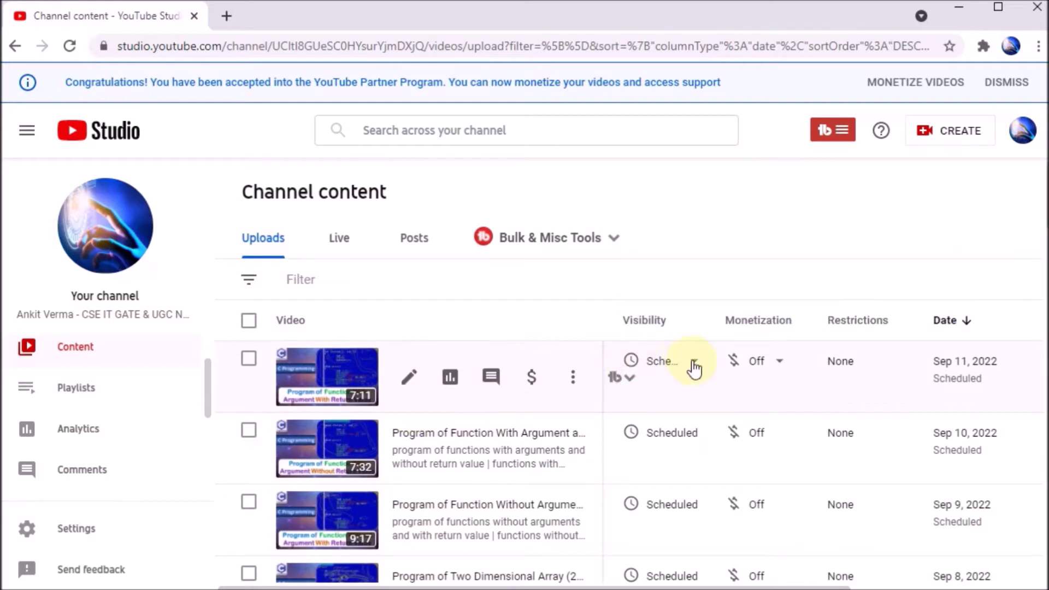
View the monetization options of the newest scheduled video and close them without making a change.
click(763, 363)
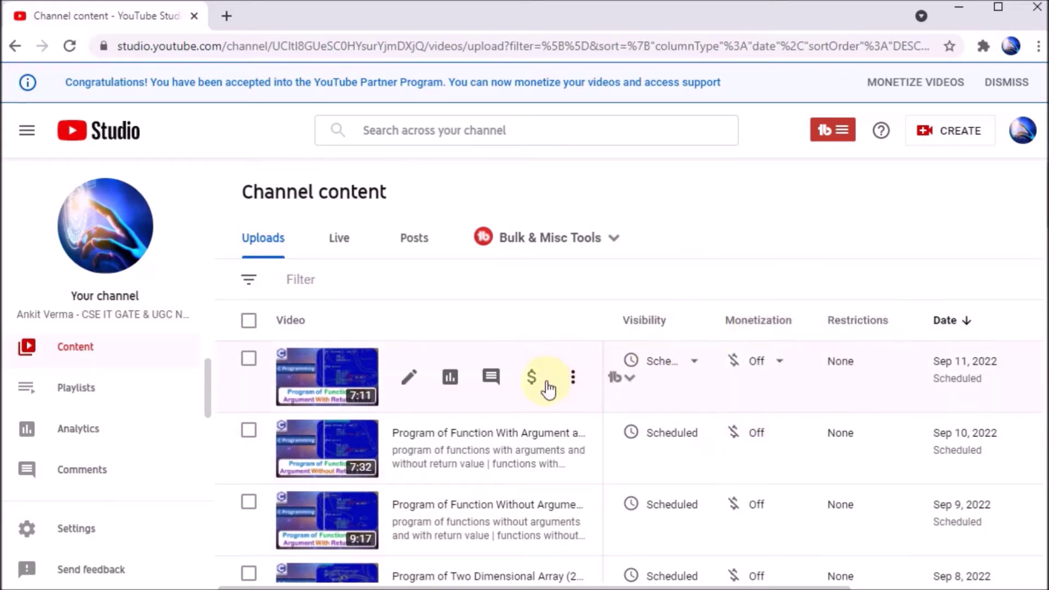
mouse_move(738, 360)
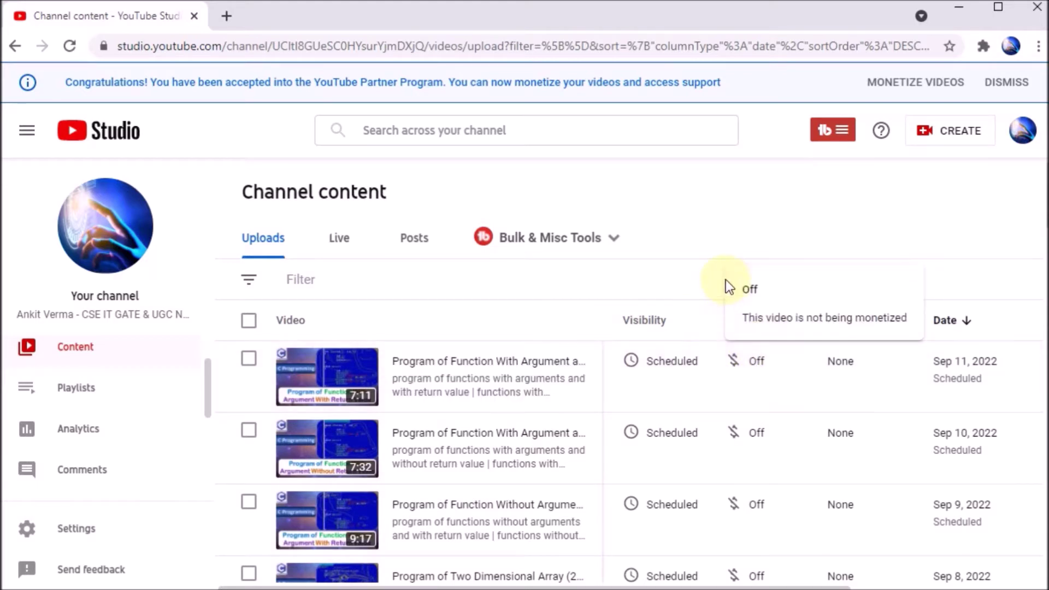
click(779, 362)
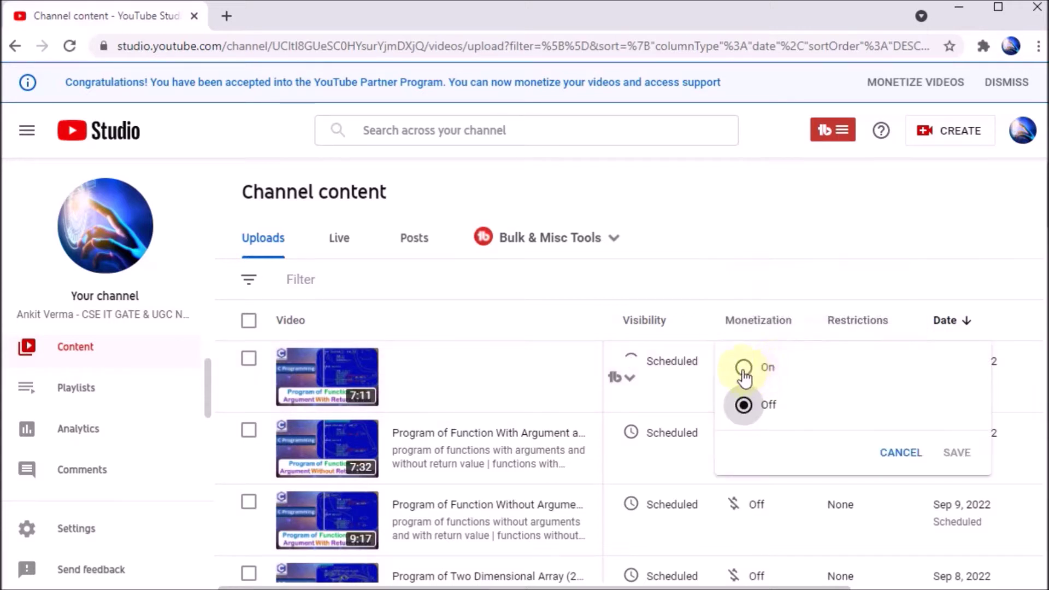
click(739, 267)
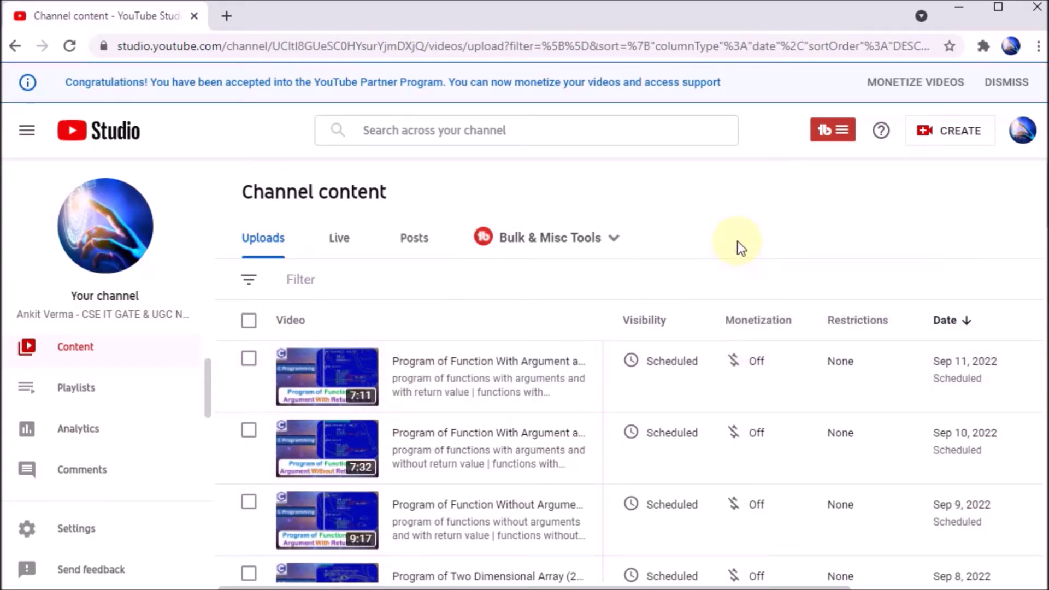
View the bulk edit options for all of the channel's videos and clear the selection.
click(248, 320)
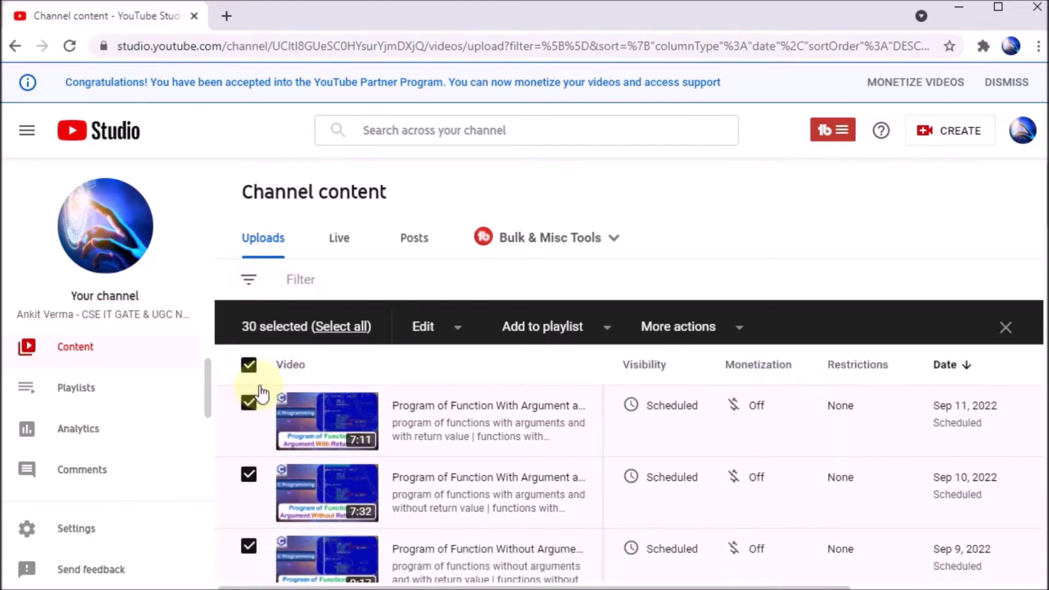
click(331, 329)
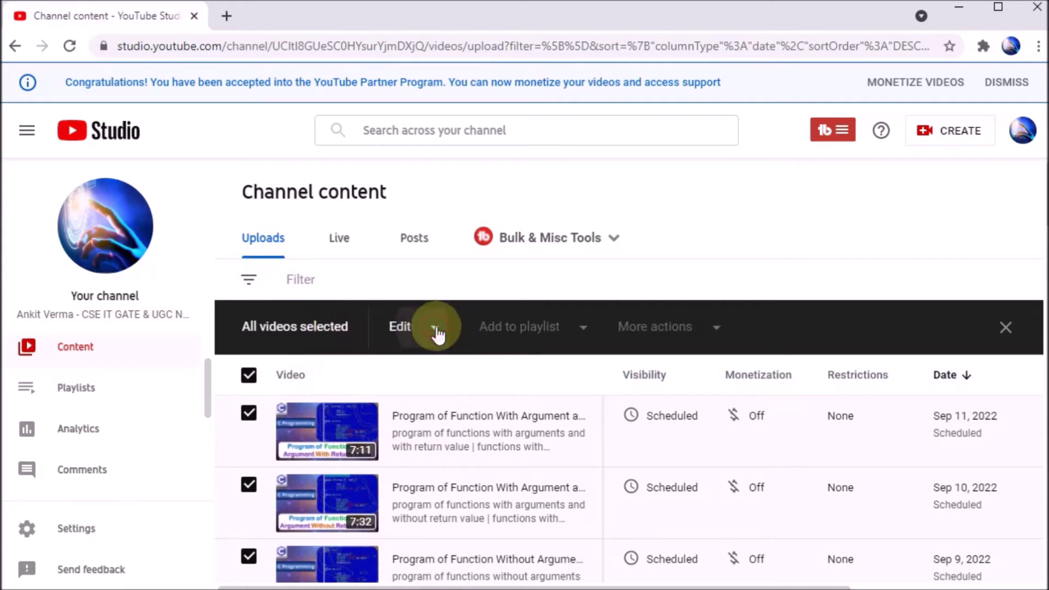
click(435, 328)
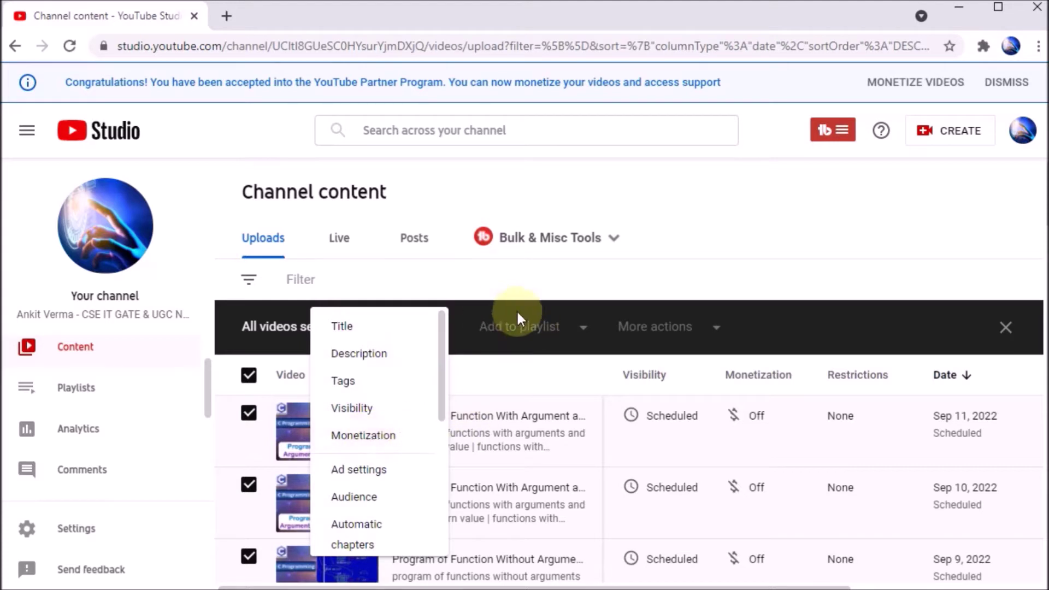
click(702, 224)
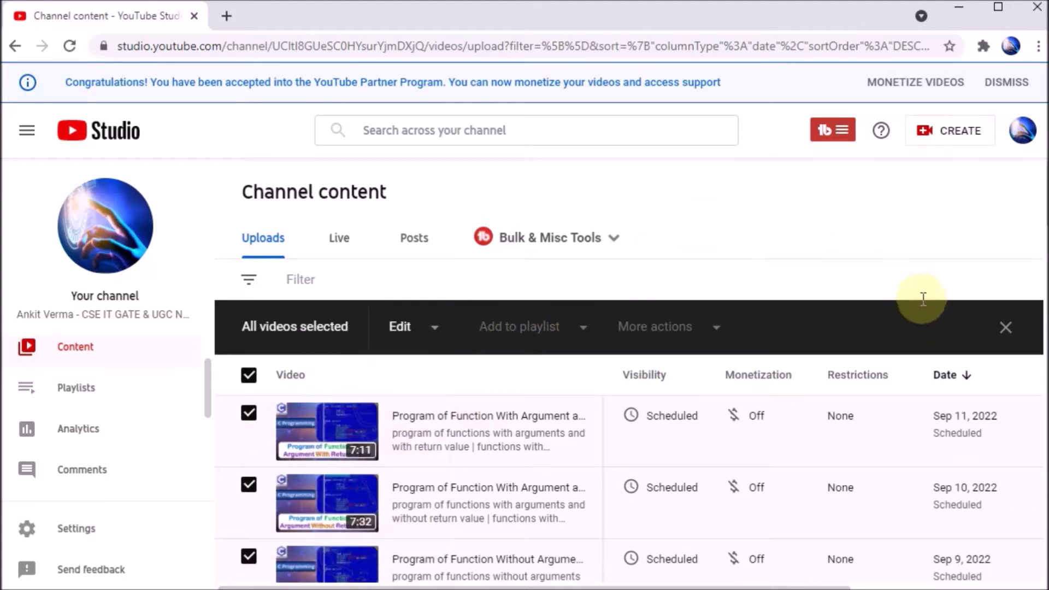
click(1007, 332)
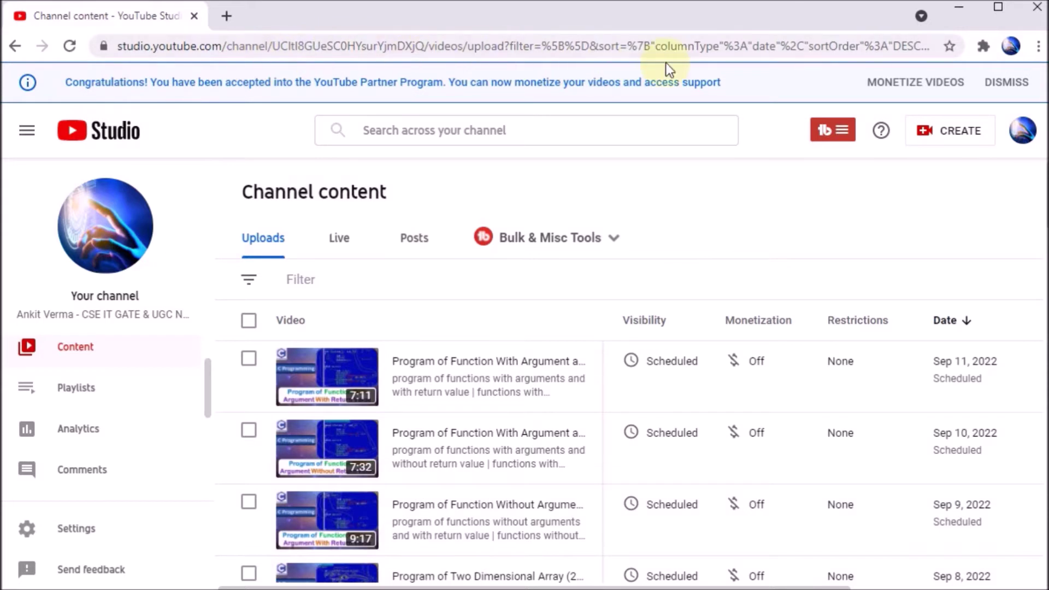
Open the monetization preferences for the channel and choose Monetize all videos now for the existing videos.
click(915, 83)
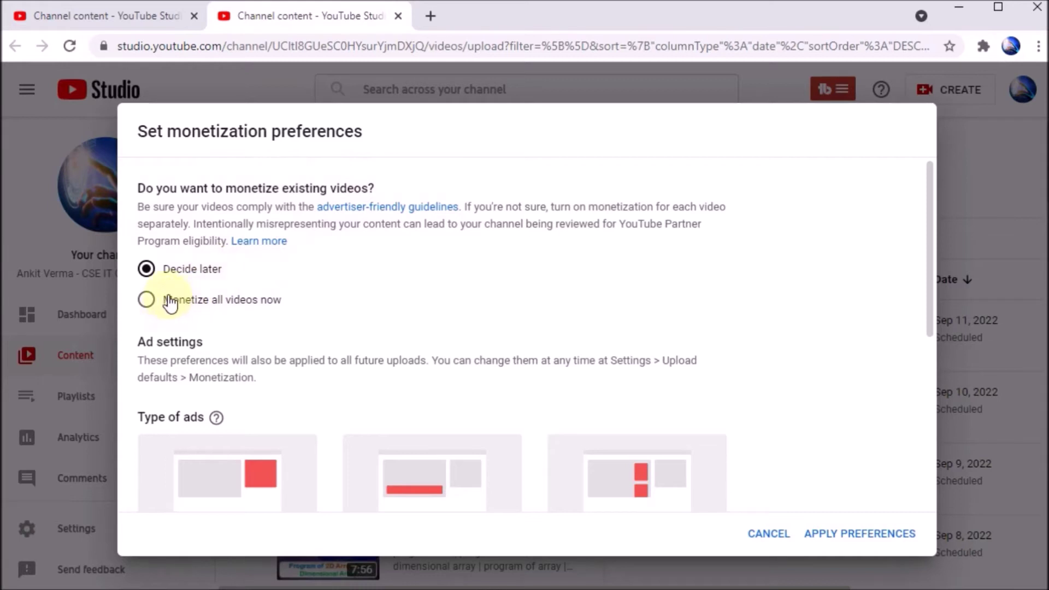
click(144, 301)
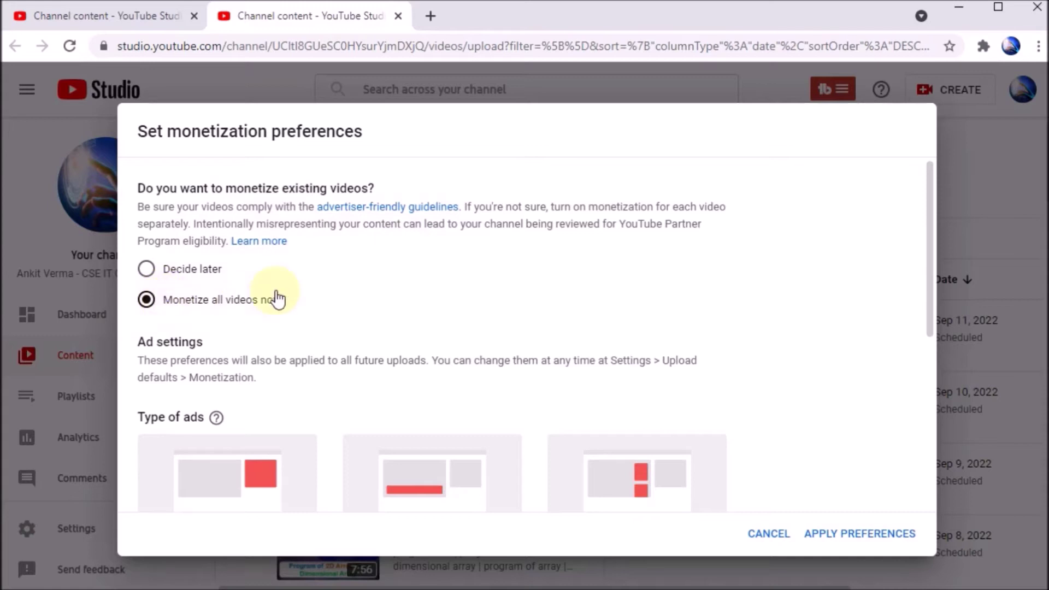
Review the ad types and the location of video ads, and apply the monetization preferences with every option kept on.
scroll(460, 240, down, 3)
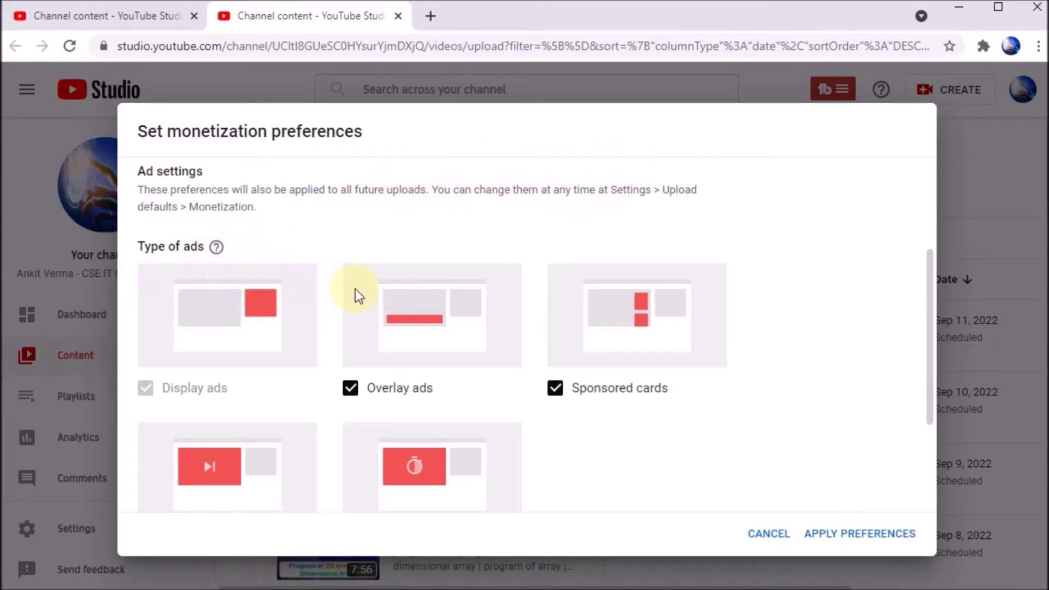
scroll(337, 246, down, 2)
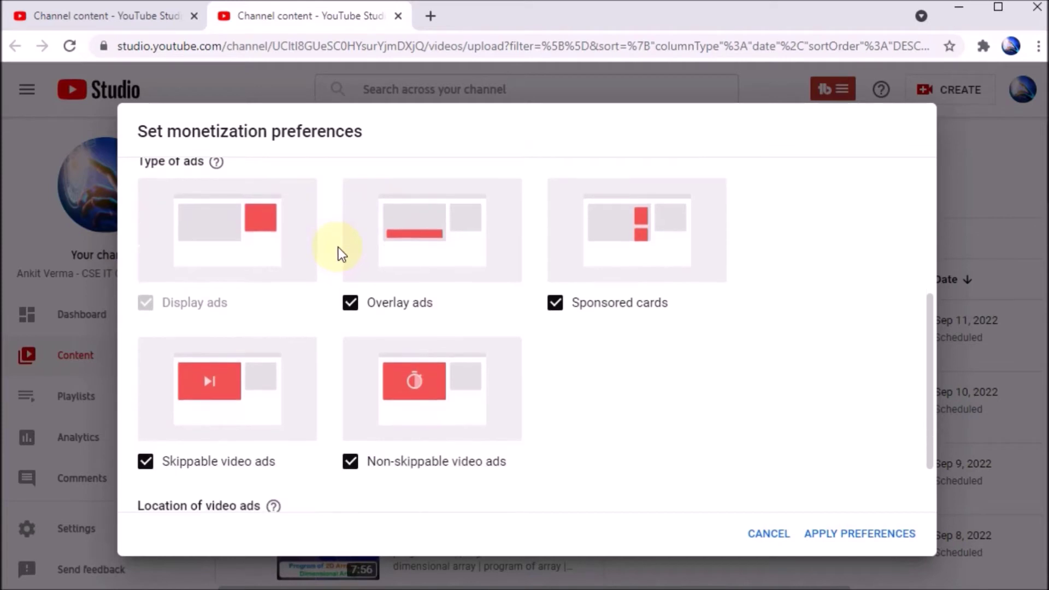
scroll(206, 299, up, 2)
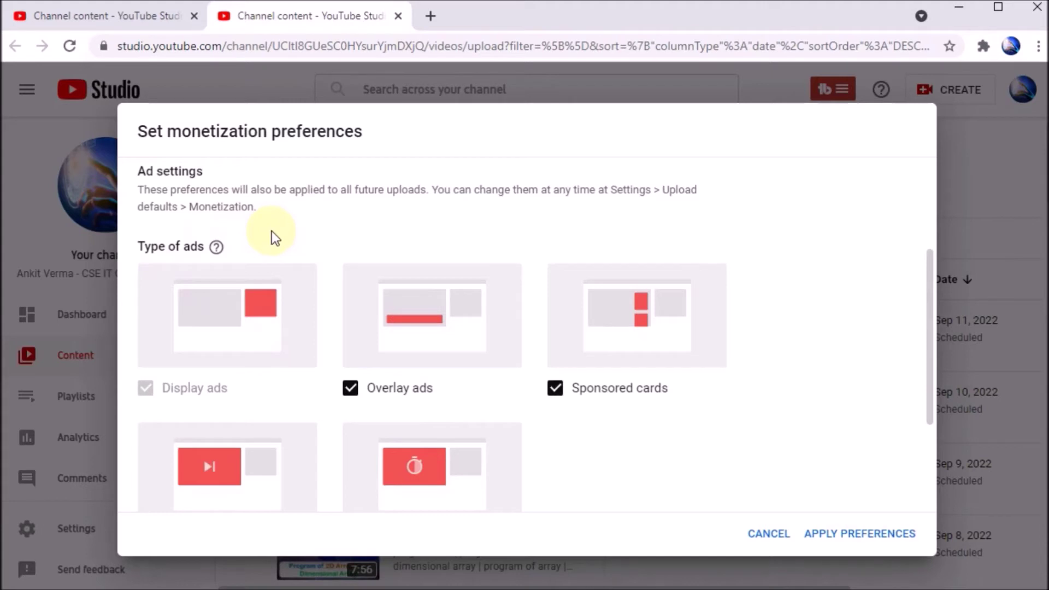
scroll(271, 231, down, 2)
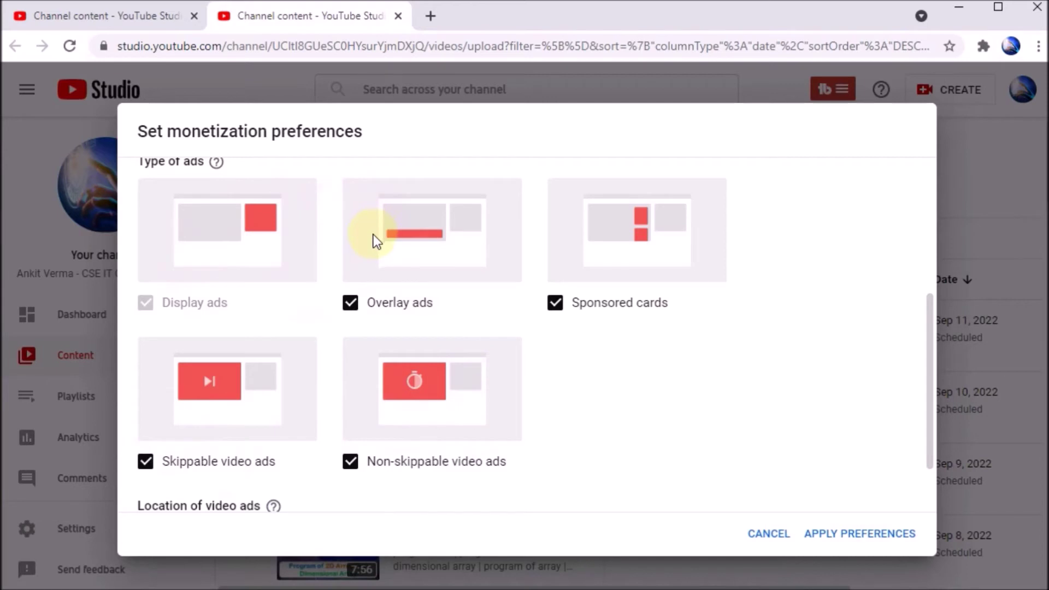
scroll(498, 273, down, 3)
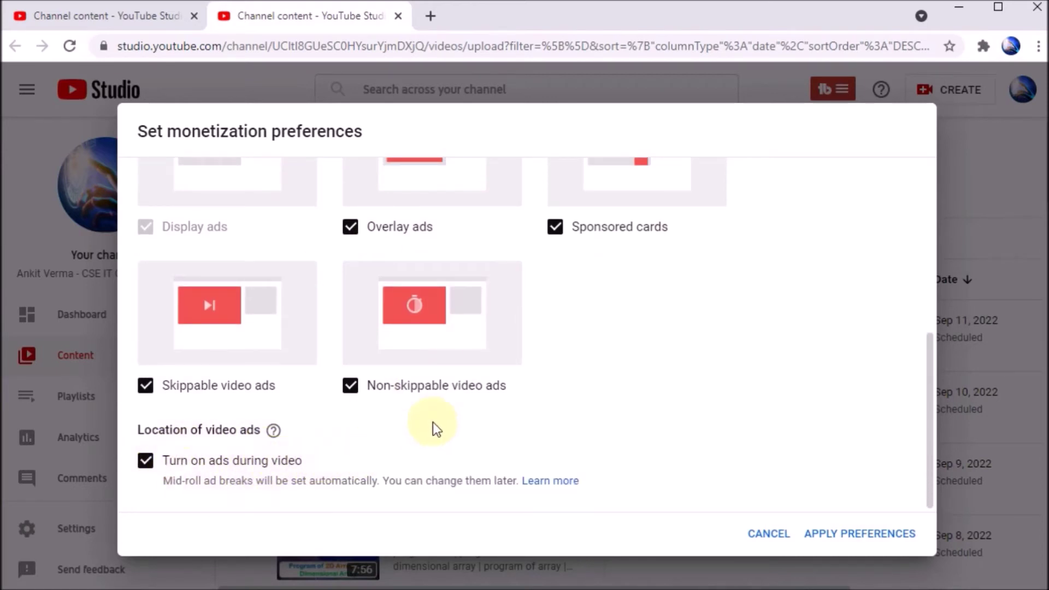
scroll(449, 402, up, 6)
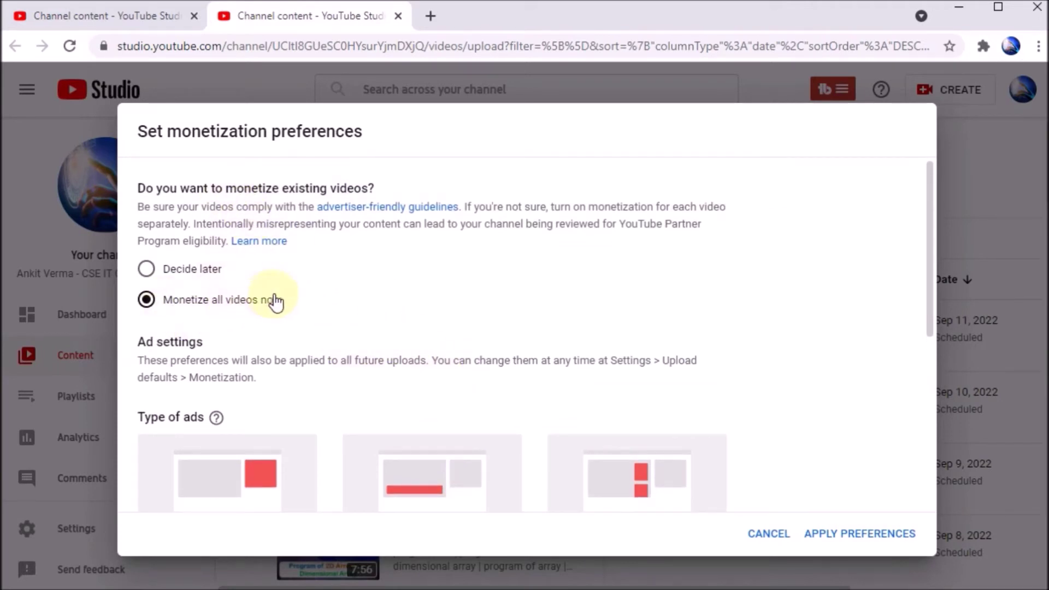
scroll(418, 243, down, 5)
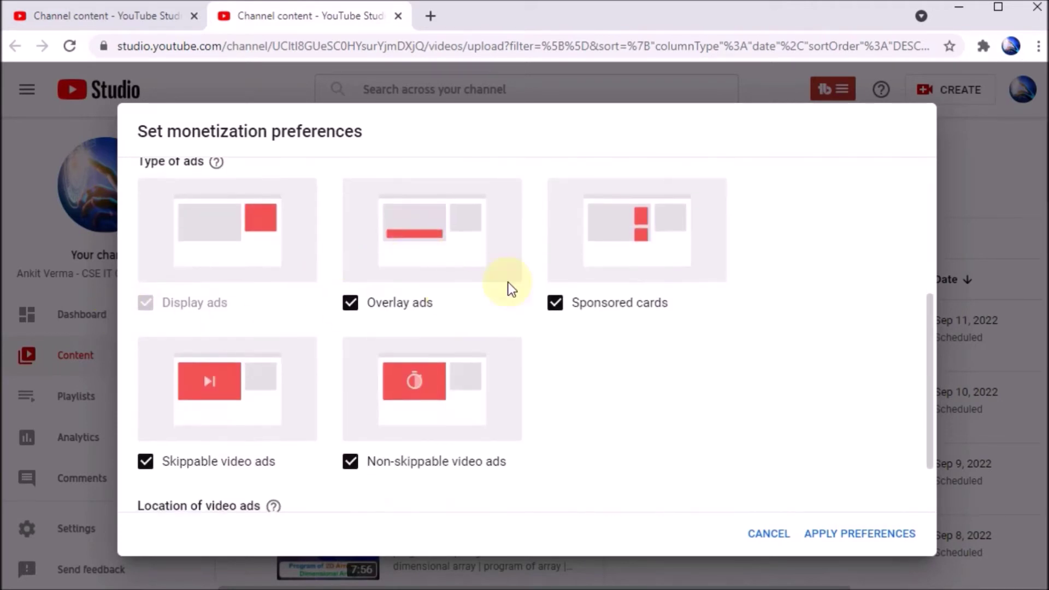
scroll(468, 406, down, 1)
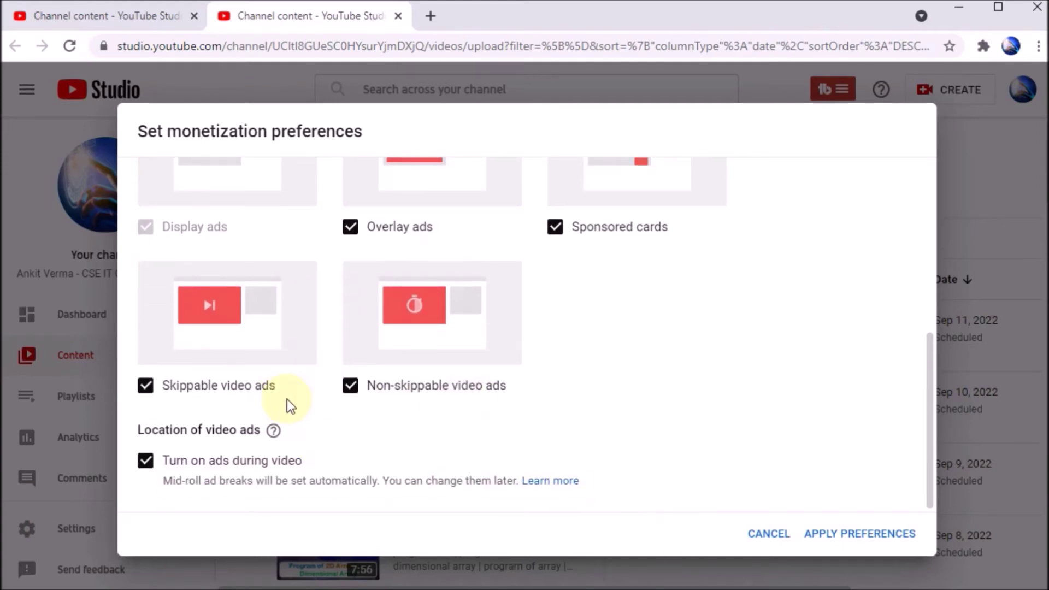
click(850, 538)
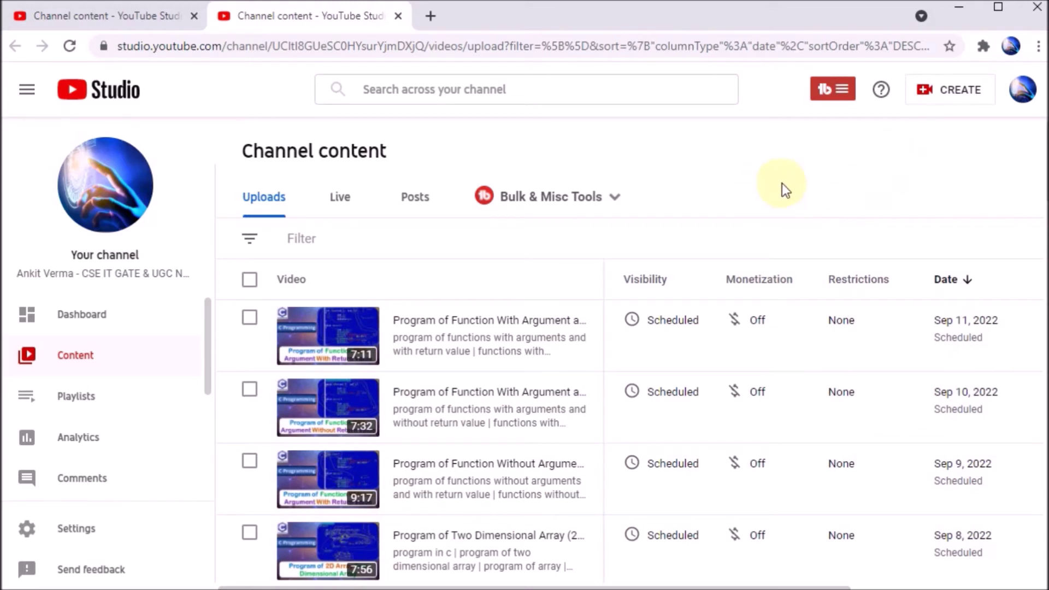
Examine the monetization status of the scheduled and public videos throughout the uploads list.
scroll(550, 293, down, 7)
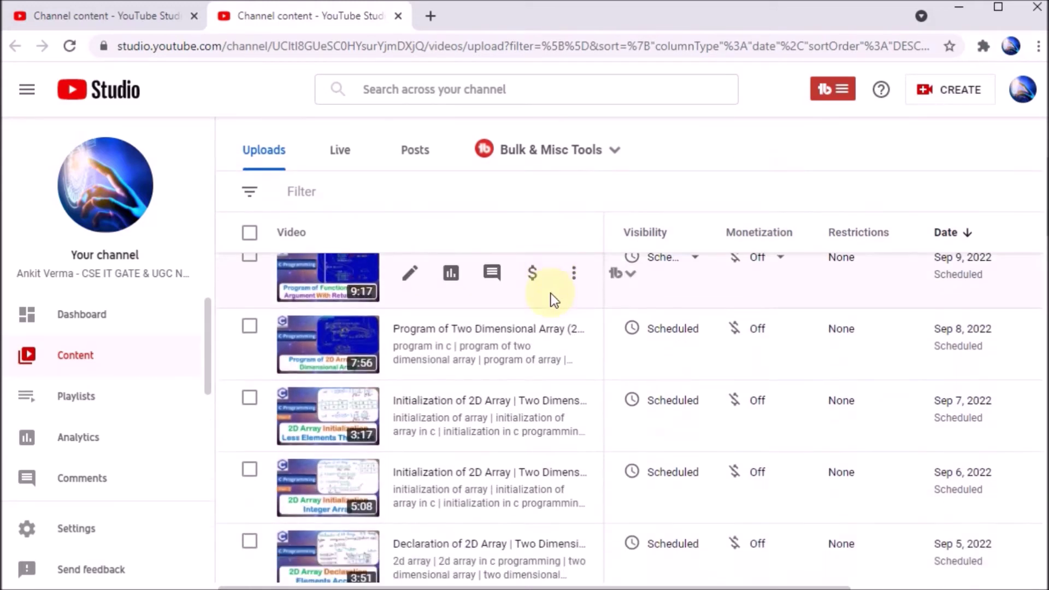
scroll(550, 293, up, 8)
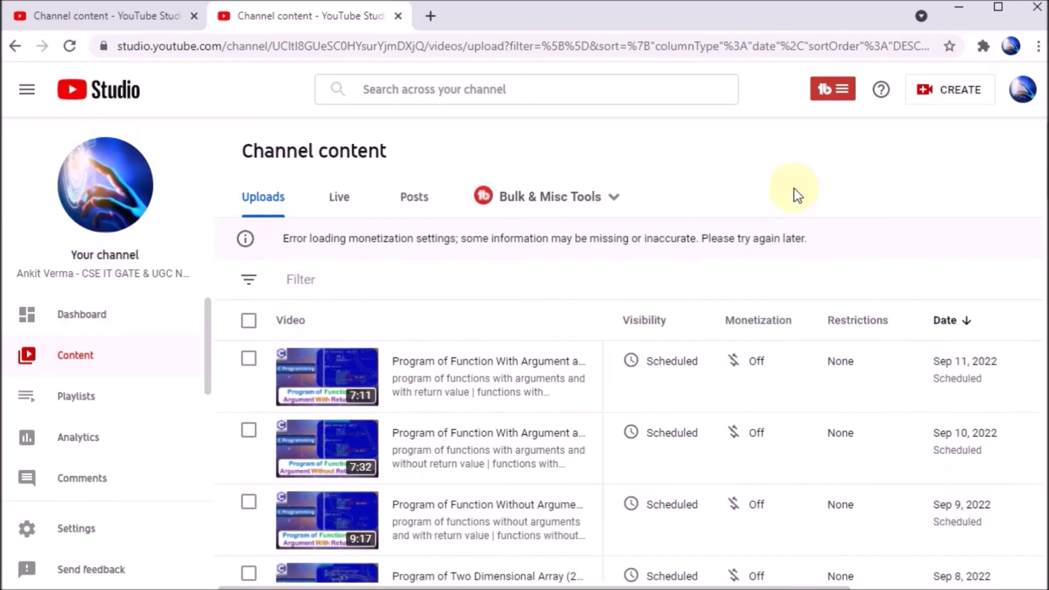
scroll(738, 329, down, 9)
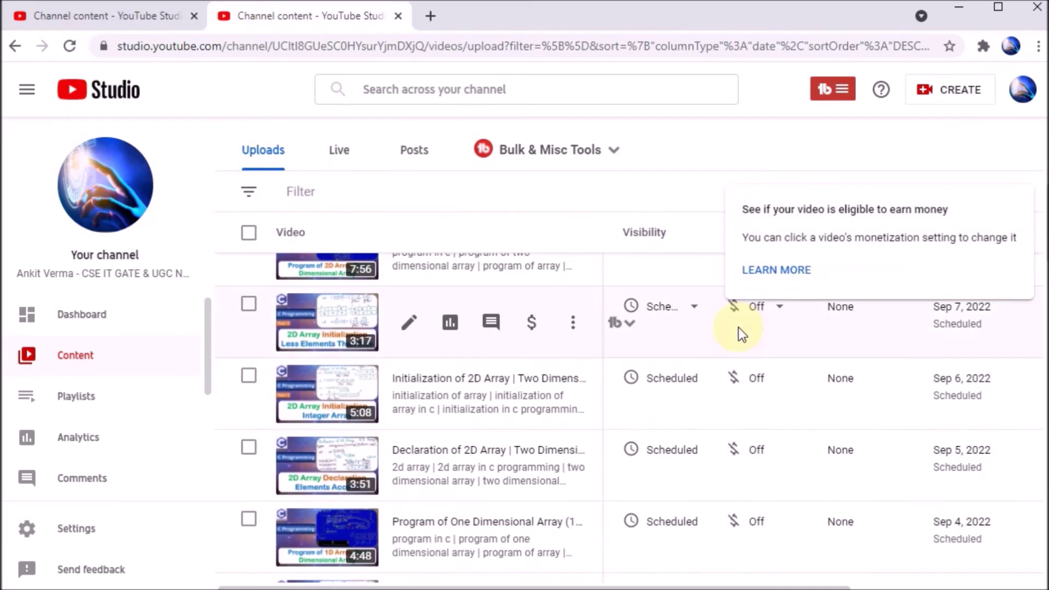
scroll(475, 437, down, 10)
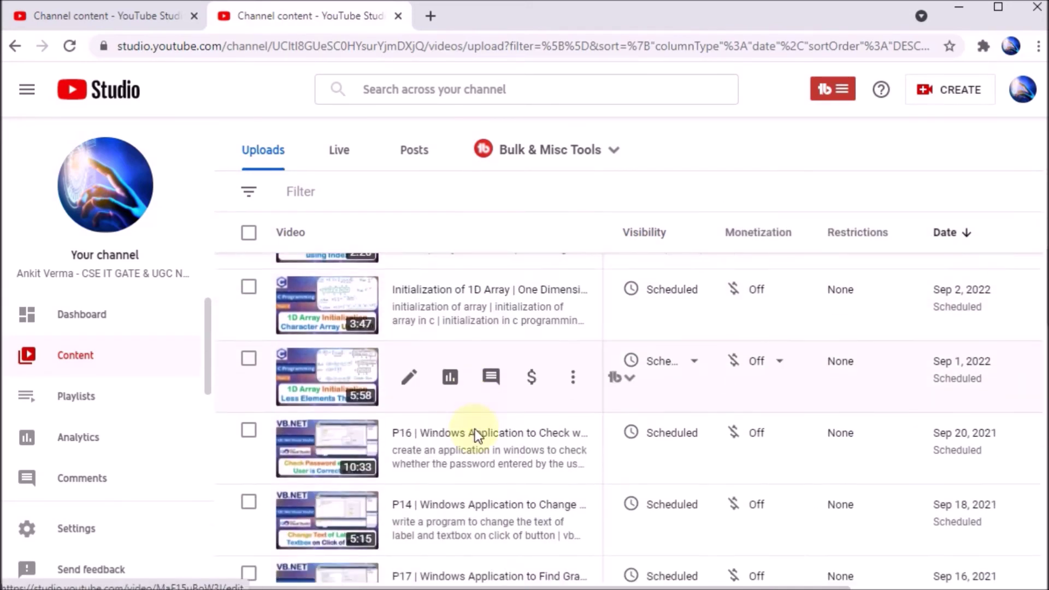
scroll(474, 428, down, 2)
mouse_move(722, 398)
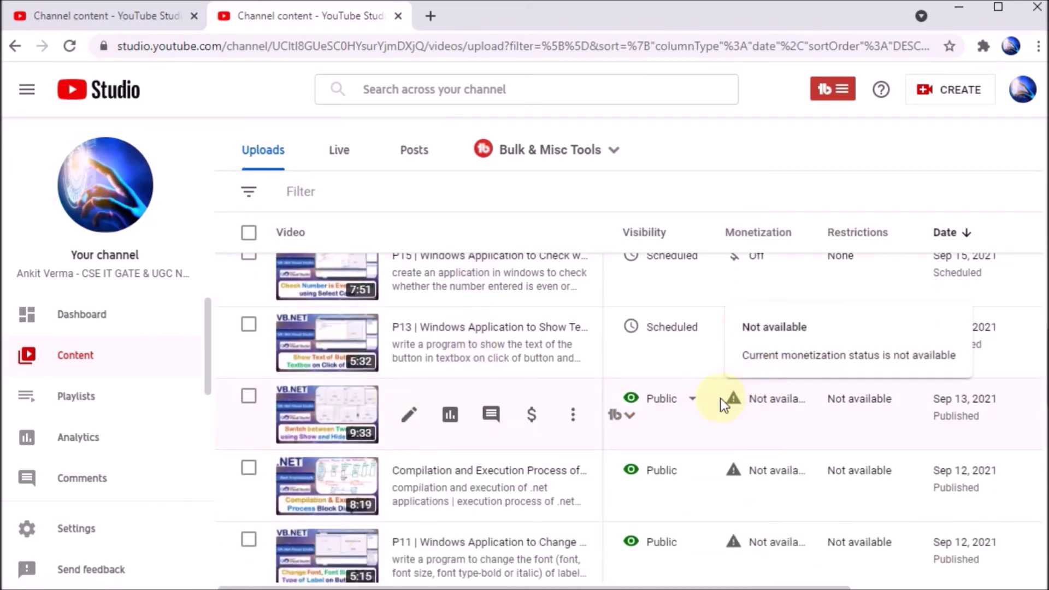
scroll(762, 399, down, 4)
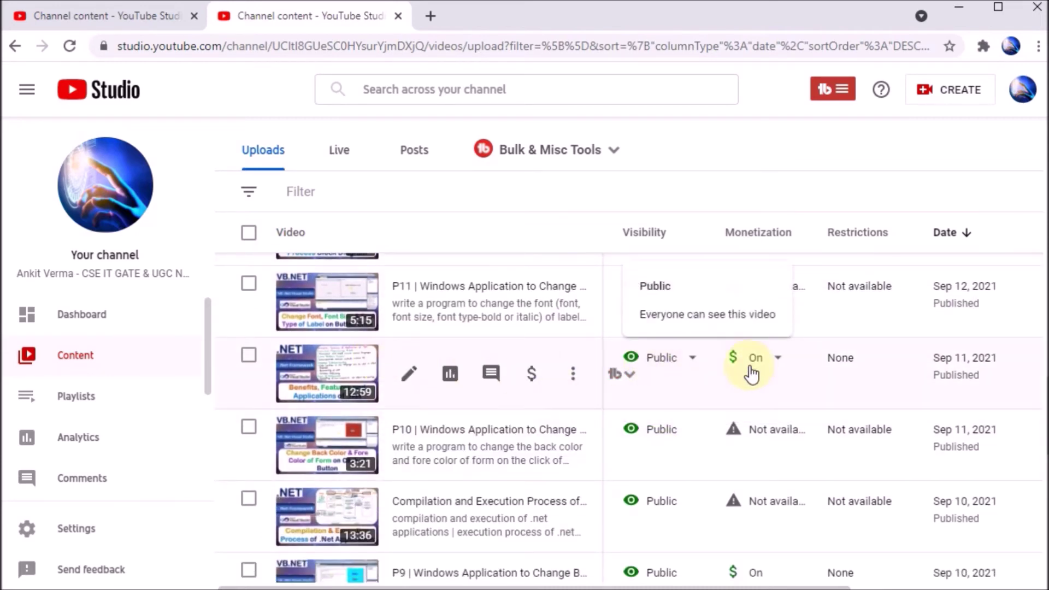
mouse_move(752, 368)
scroll(749, 370, down, 1)
scroll(751, 377, down, 5)
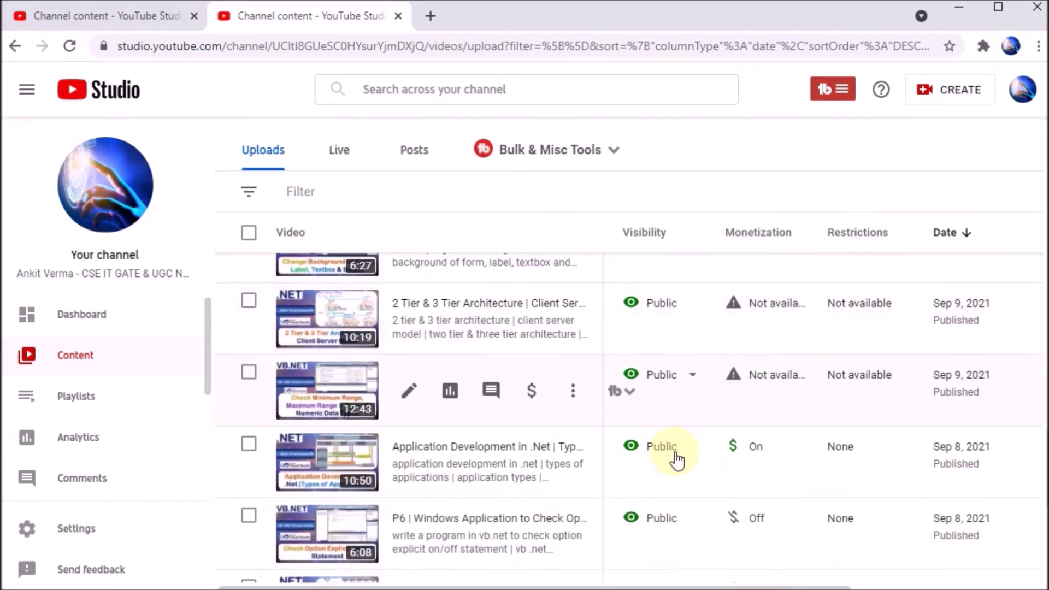
scroll(764, 438, down, 1)
mouse_move(739, 451)
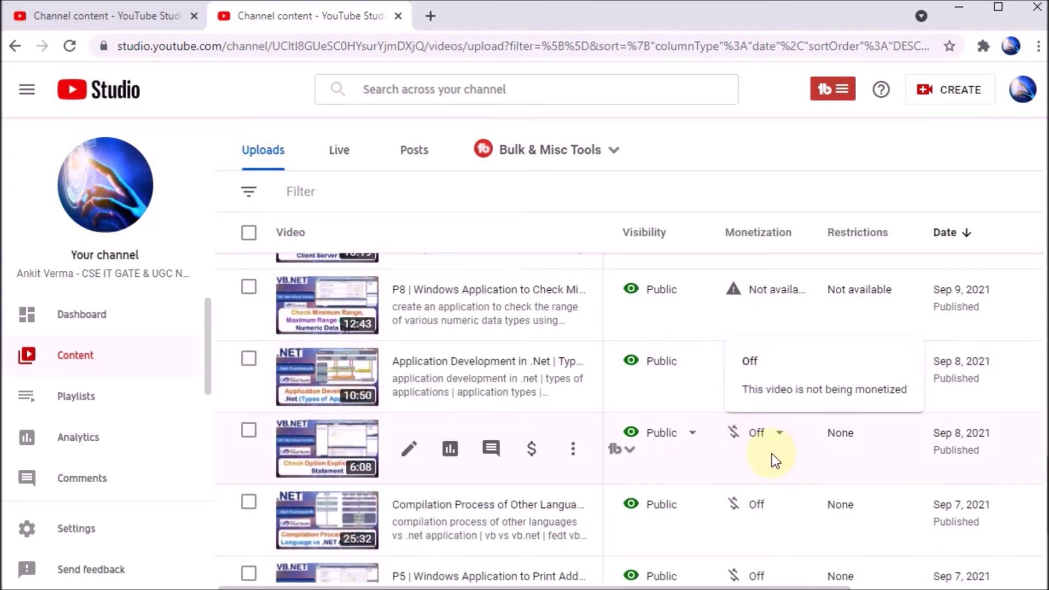
scroll(723, 464, down, 2)
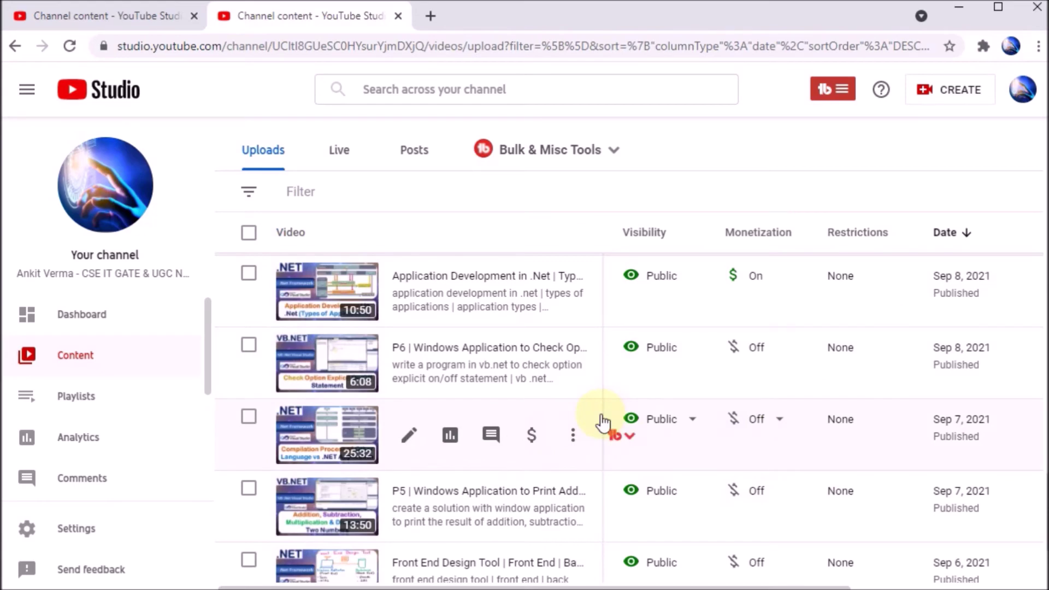
scroll(601, 420, down, 3)
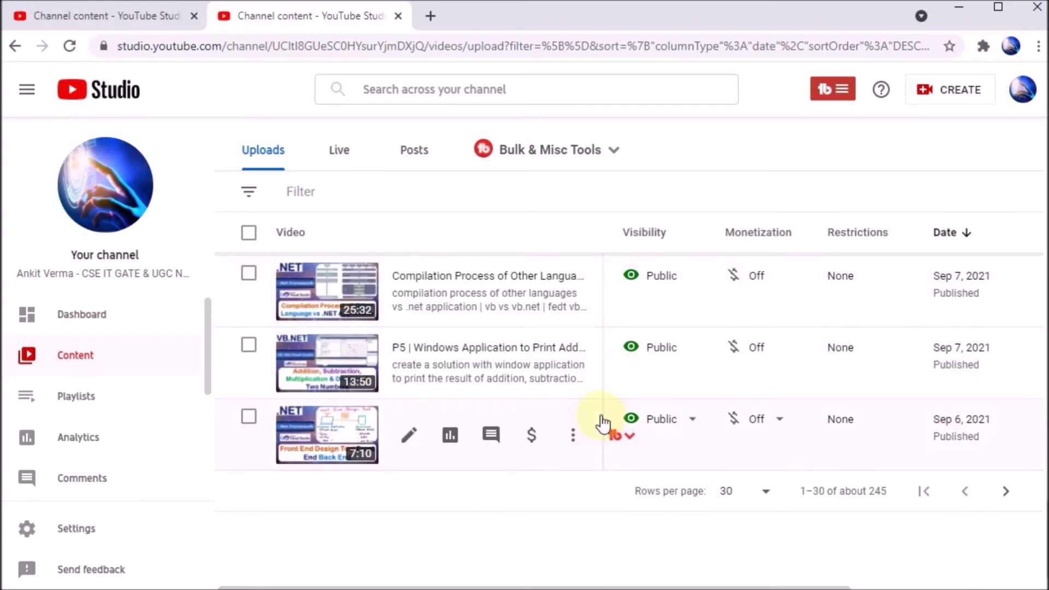
scroll(603, 423, up, 2)
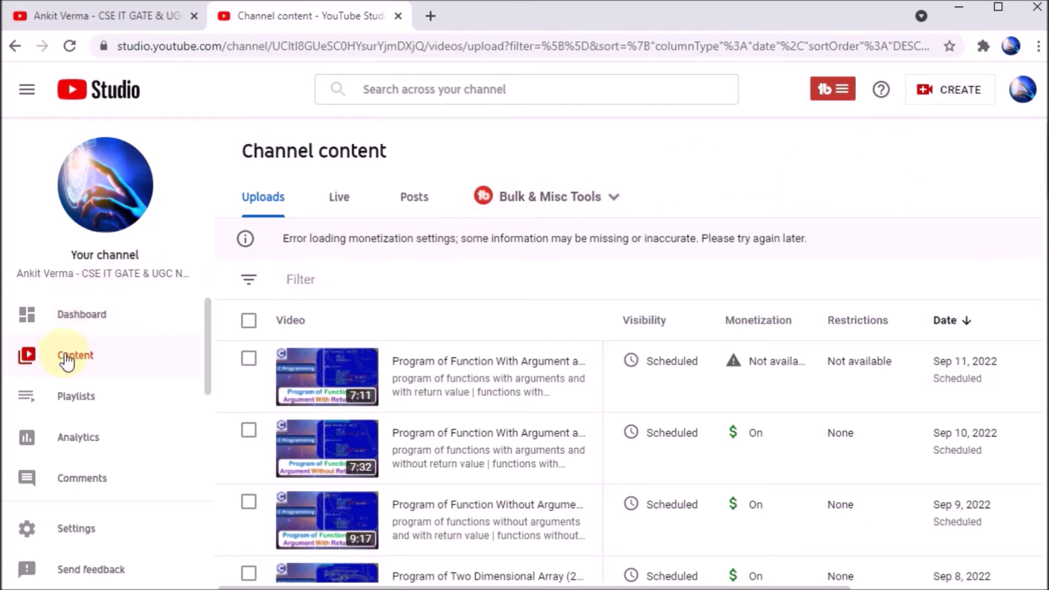
Select all videos of the channel's uploads and set their monetization to On in a bulk edit.
click(248, 322)
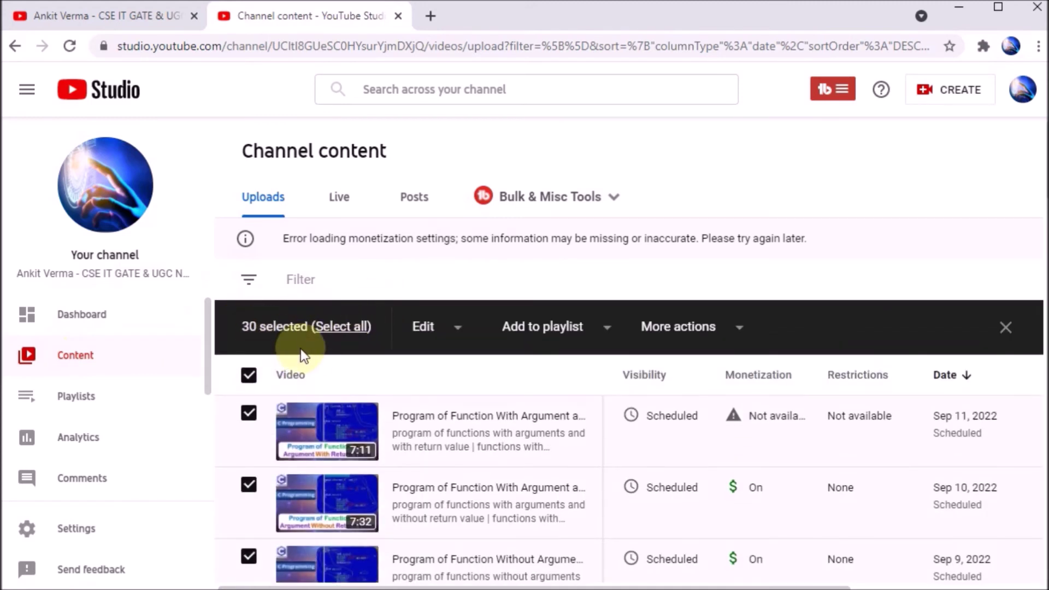
click(337, 327)
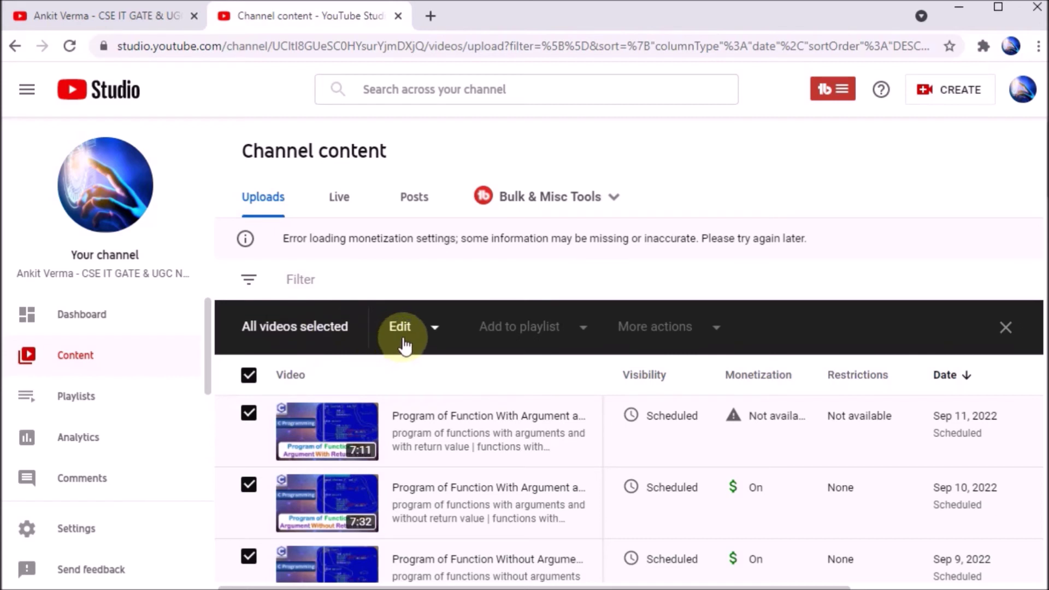
click(435, 330)
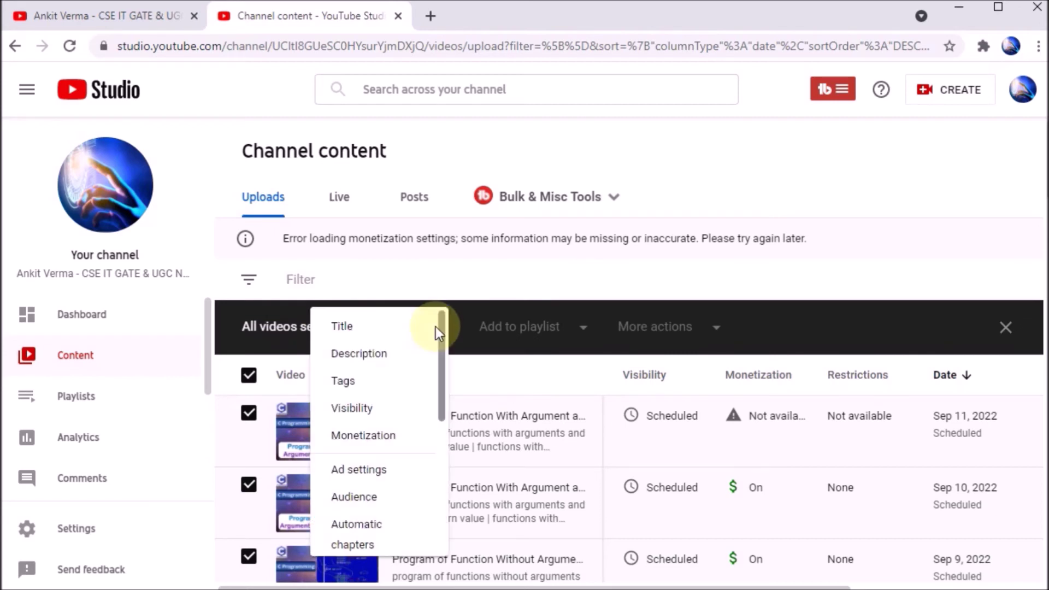
click(359, 440)
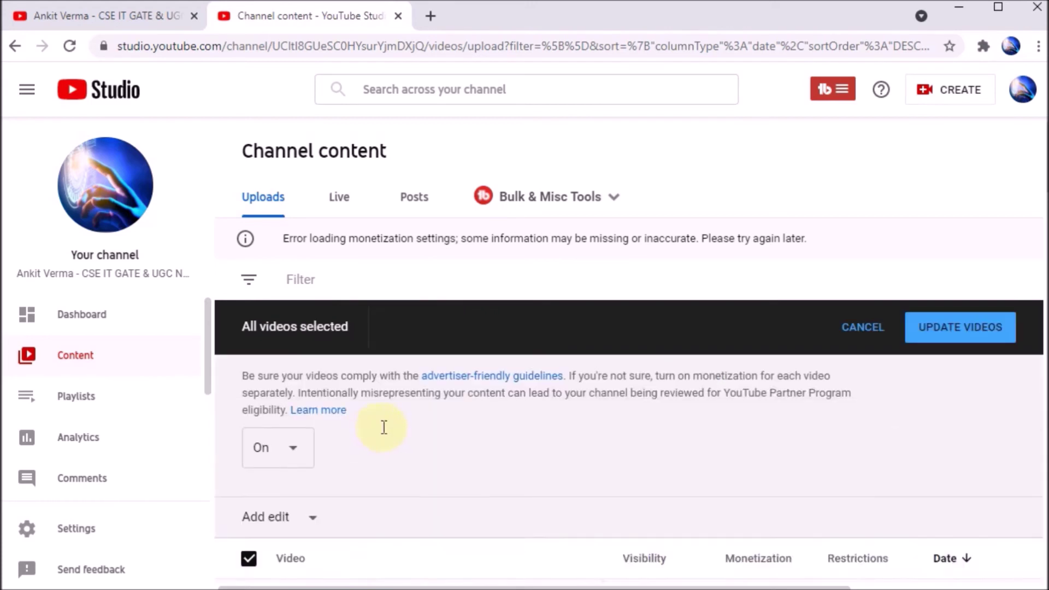
scroll(395, 330, down, 2)
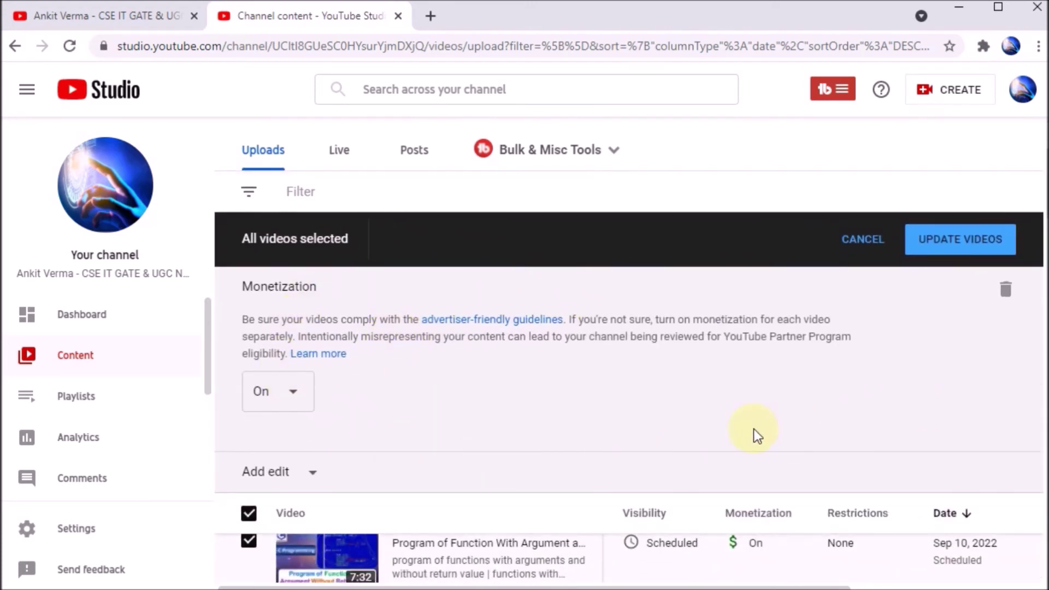
click(293, 402)
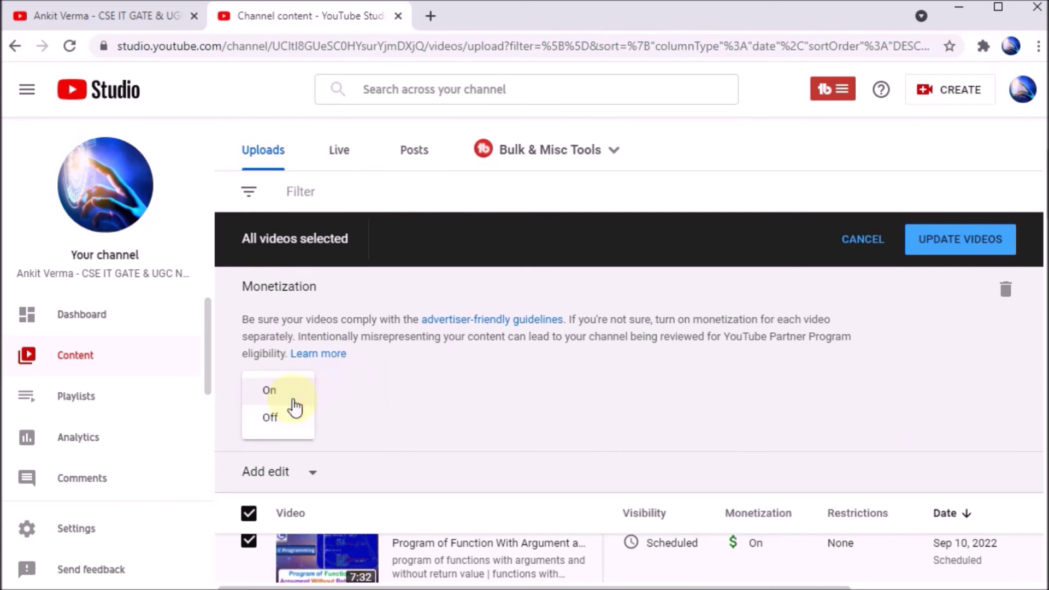
click(272, 391)
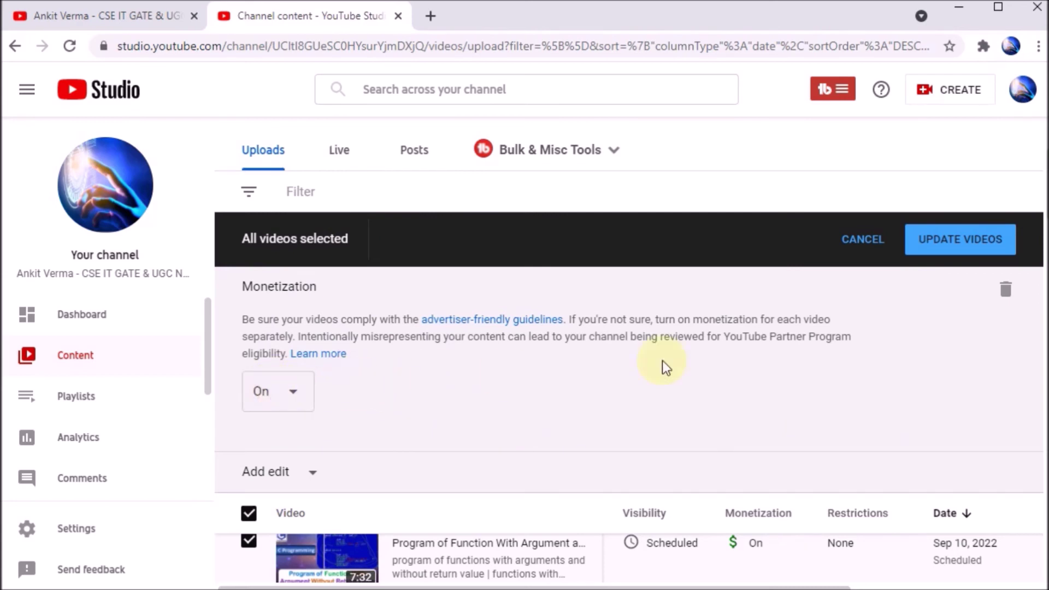
Apply the bulk monetization update to all selected videos, acknowledging the implications of this action.
click(933, 241)
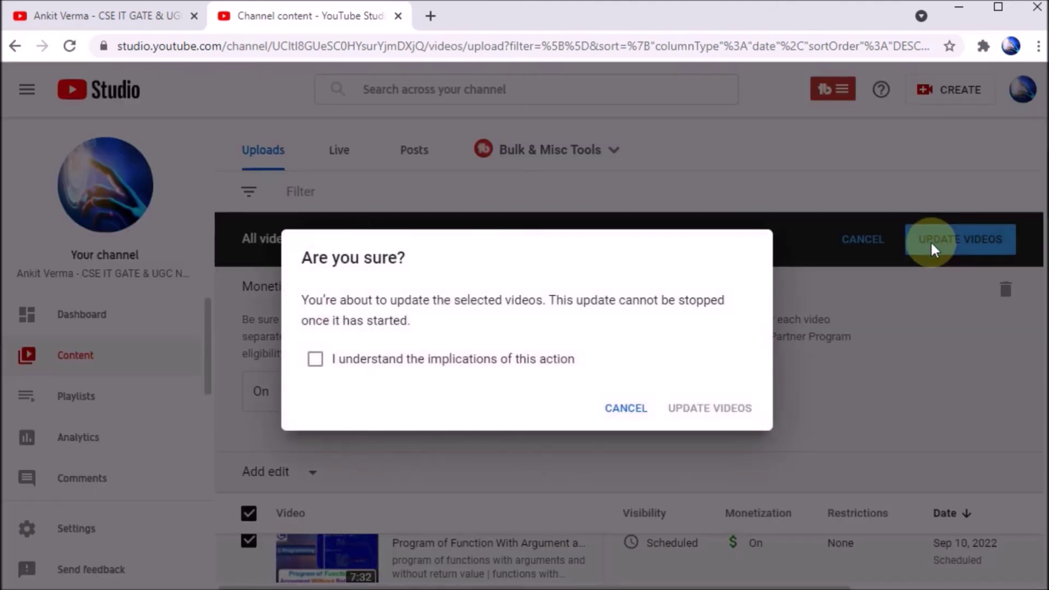
click(317, 362)
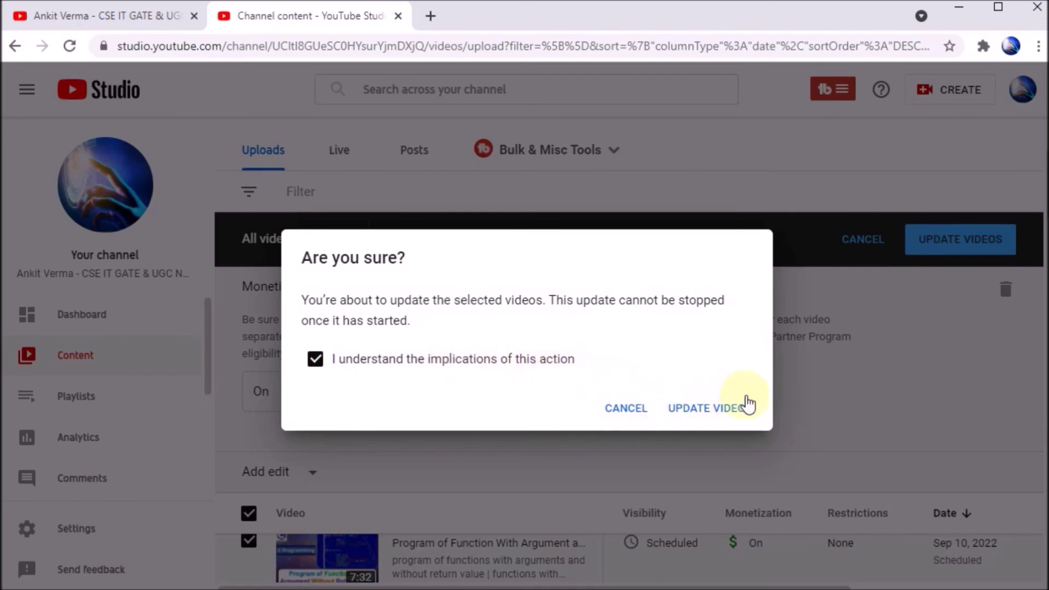
click(708, 409)
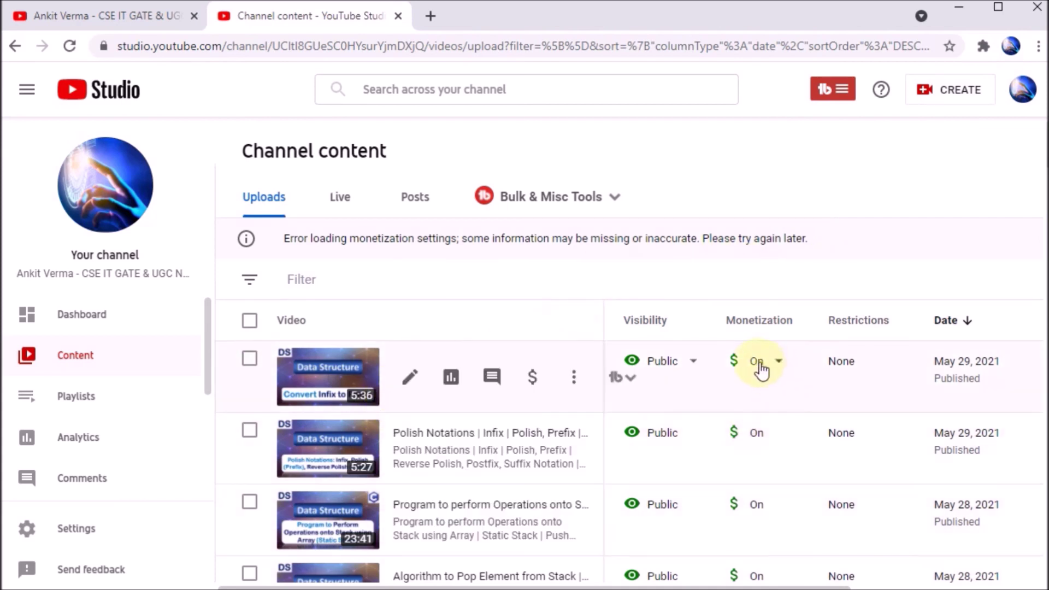
Check the monetization status of the public videos published in May 2021 in the uploads list.
mouse_move(737, 361)
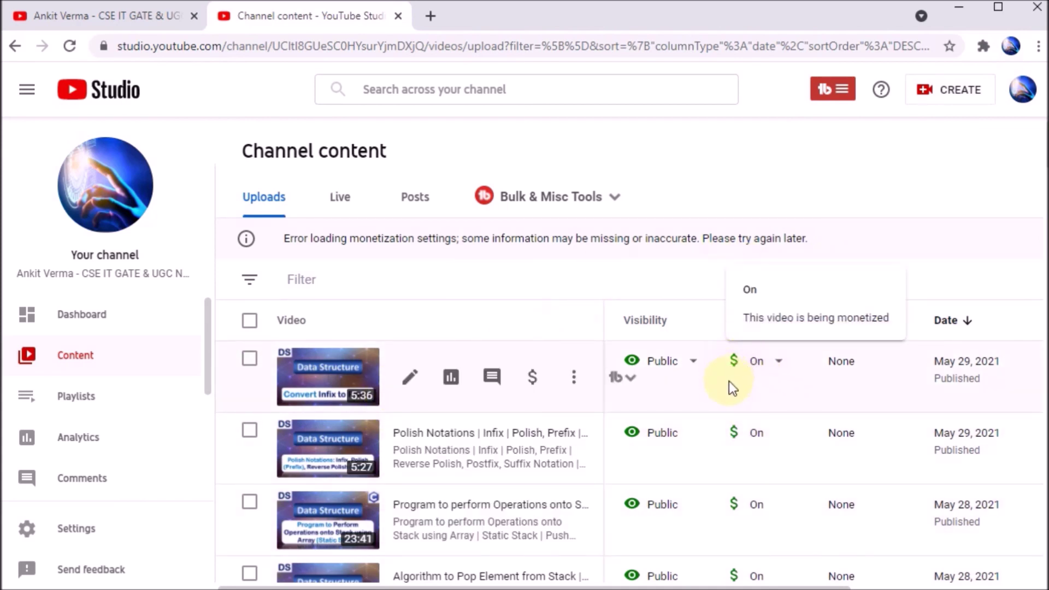
scroll(739, 385, down, 4)
scroll(739, 392, down, 6)
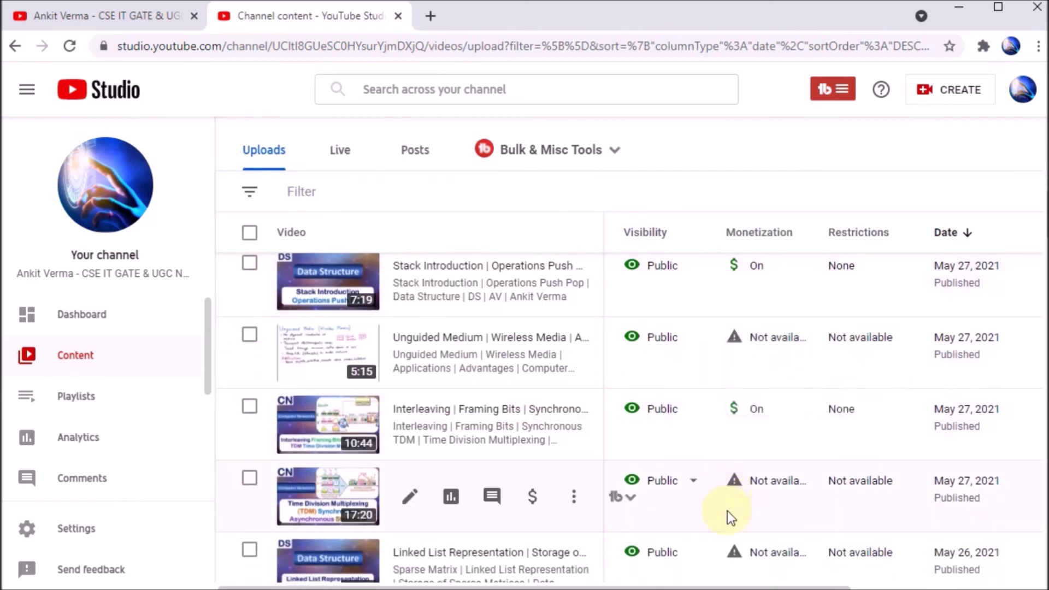
scroll(719, 438, up, 7)
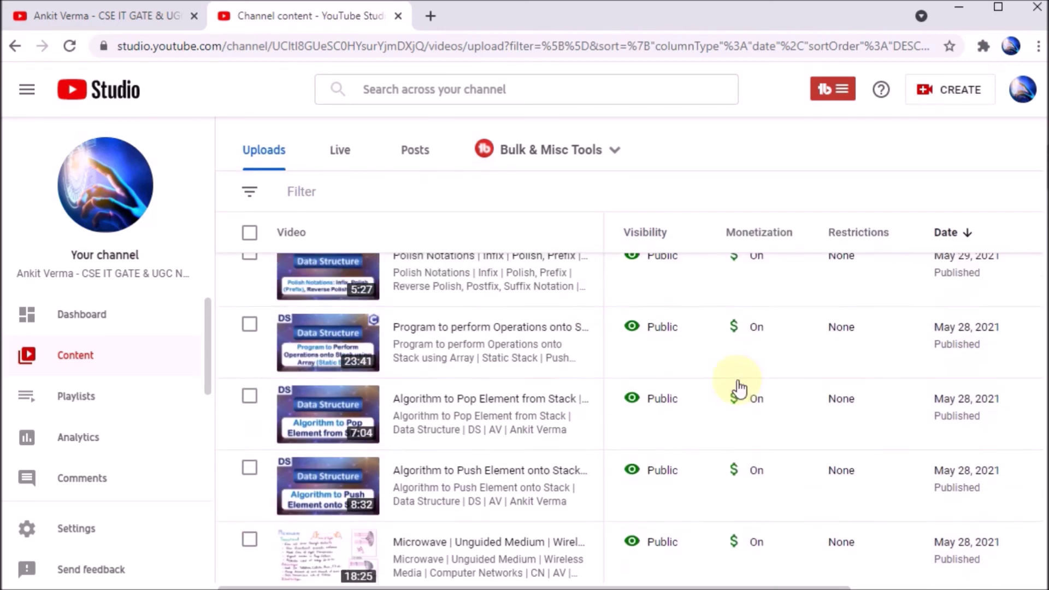
scroll(687, 382, up, 3)
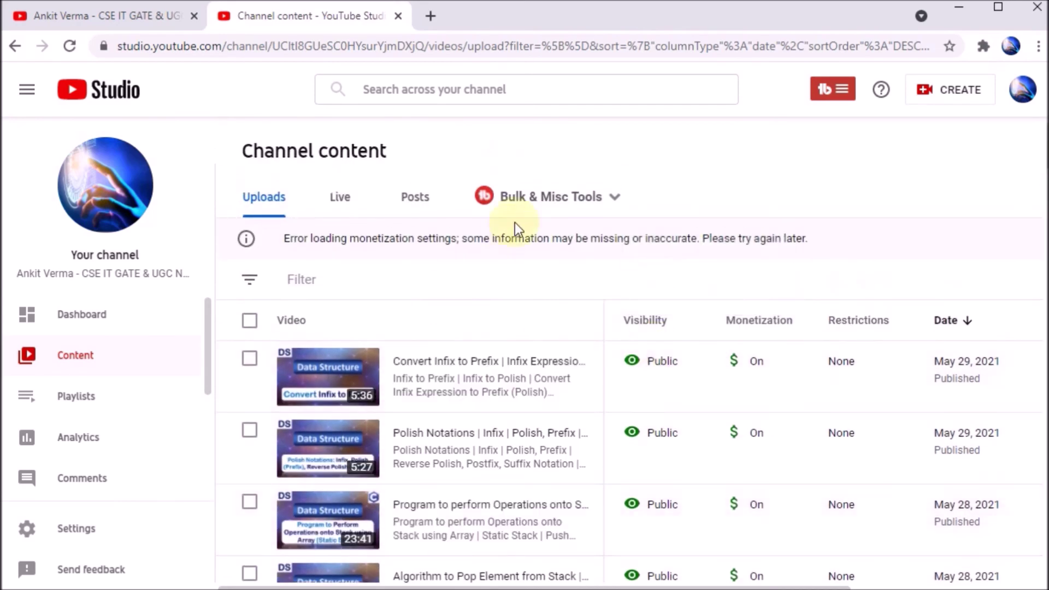